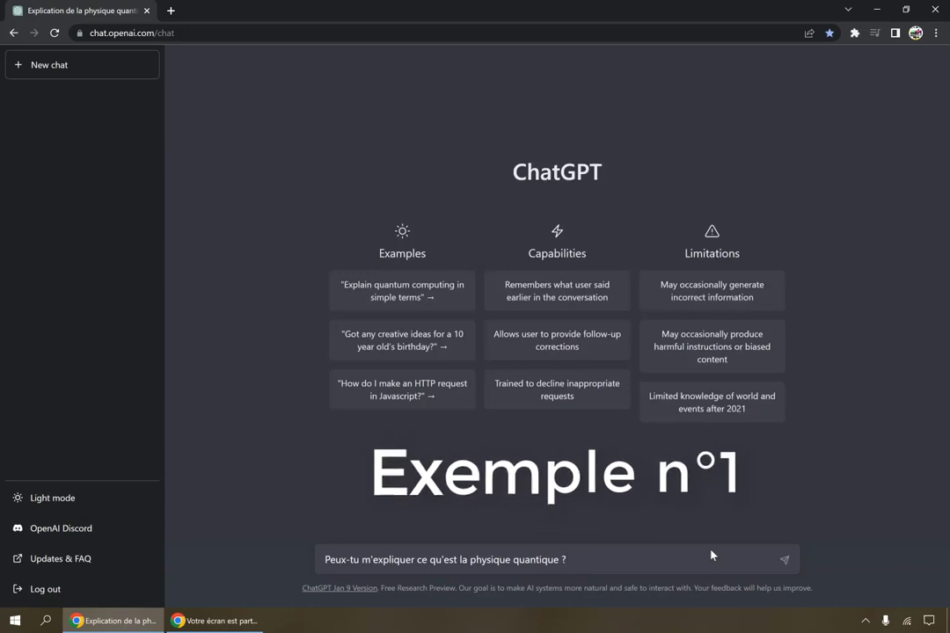
- Ask "Peux-tu m'expliquer ce qu'est la physique quantique ?" and follow up with "Peux-tu m'en dire un plus ?"
key(Return)
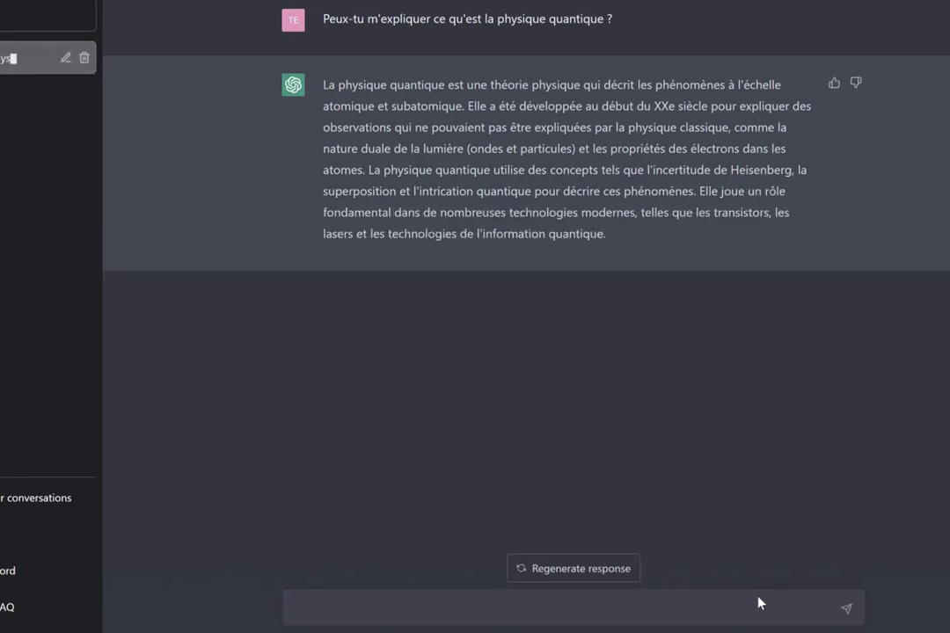
text(Peux-tu m'en dire un)
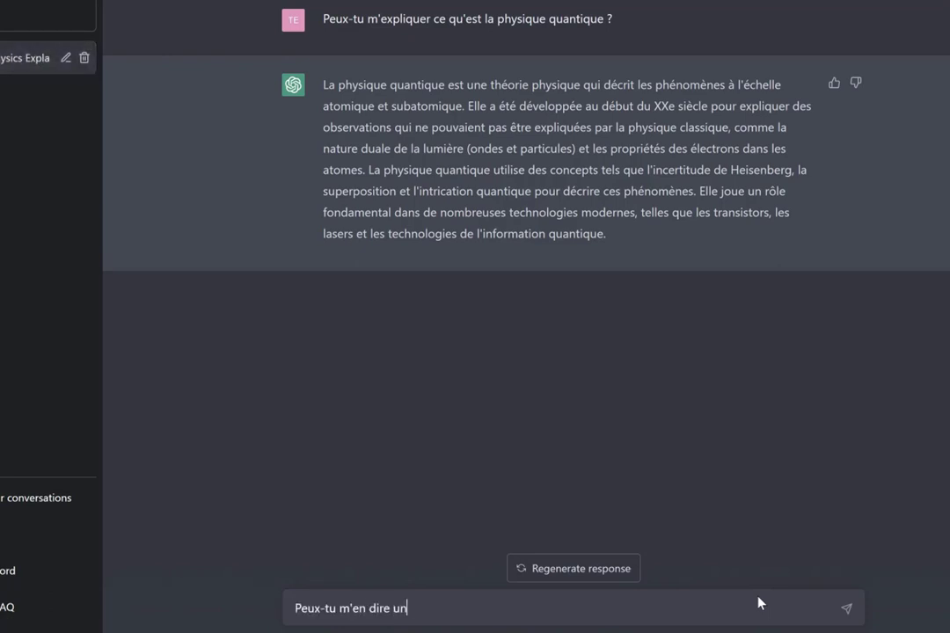
text( plus ?)
key(Return)
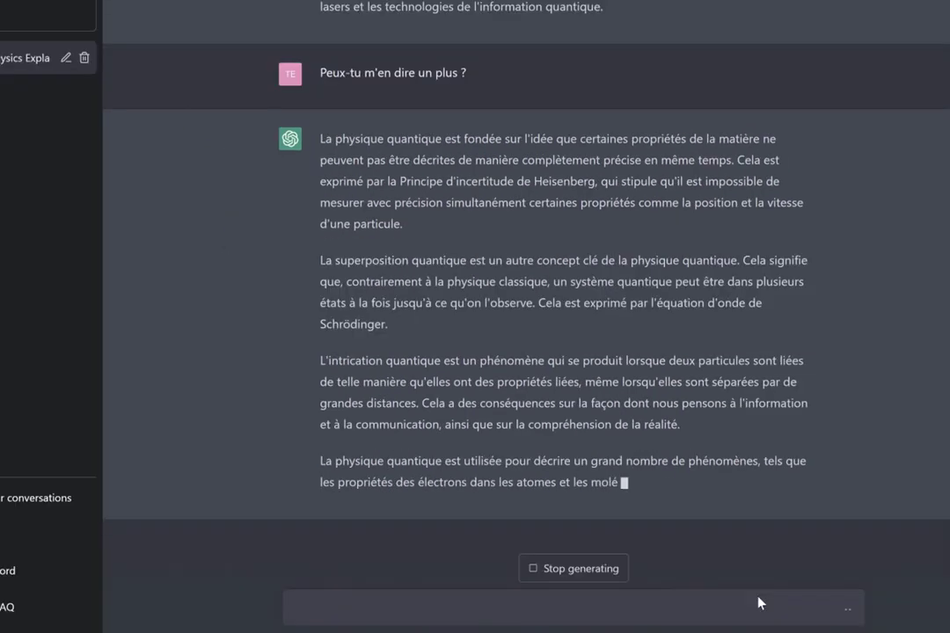
- Ask "Et comment l'expliquerais-tu si j'avais 10 ans ?", and repeat the question for 12 ans
click(758, 603)
text(Et comment l'expliquerais-tu si j'avais 10 ans ?)
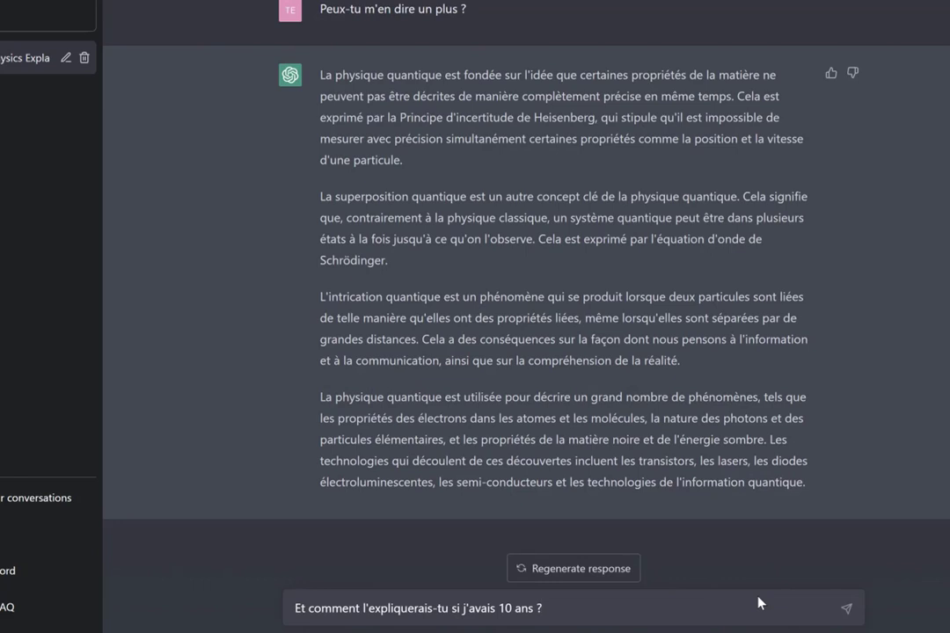
key(Return)
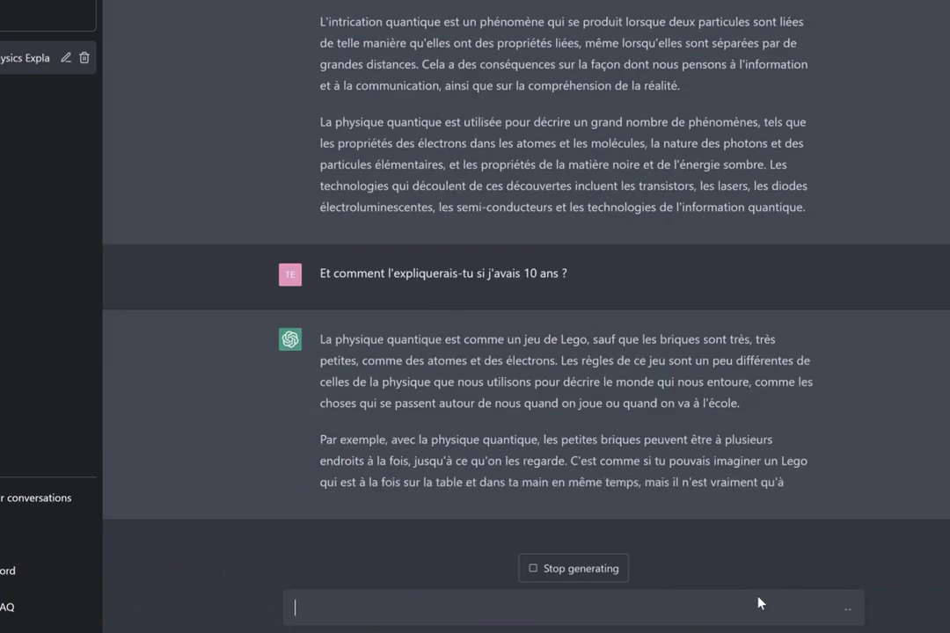
text(Et comment l'expliquerais-tu si j'avais 12 ans ?)
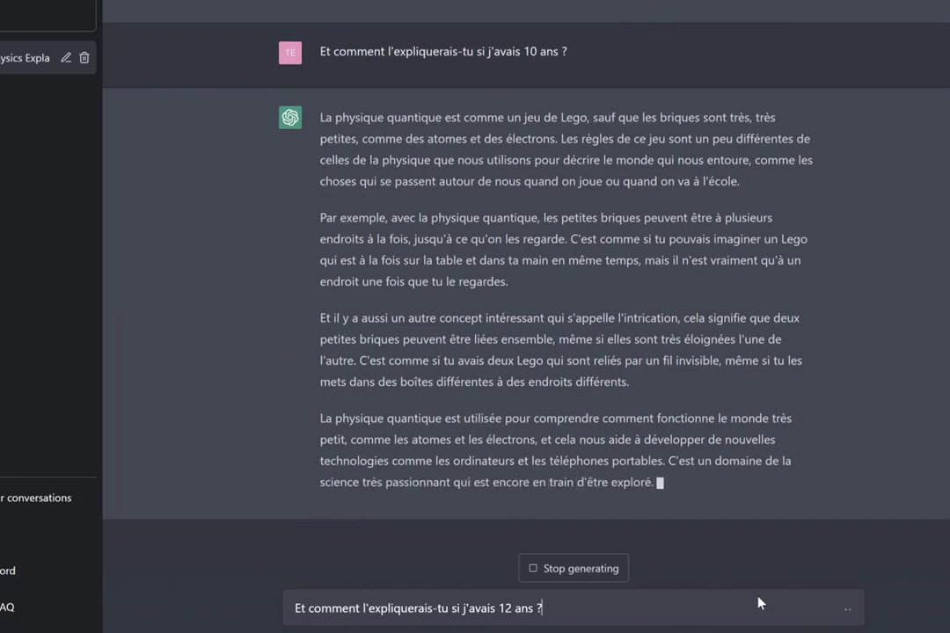
key(Return)
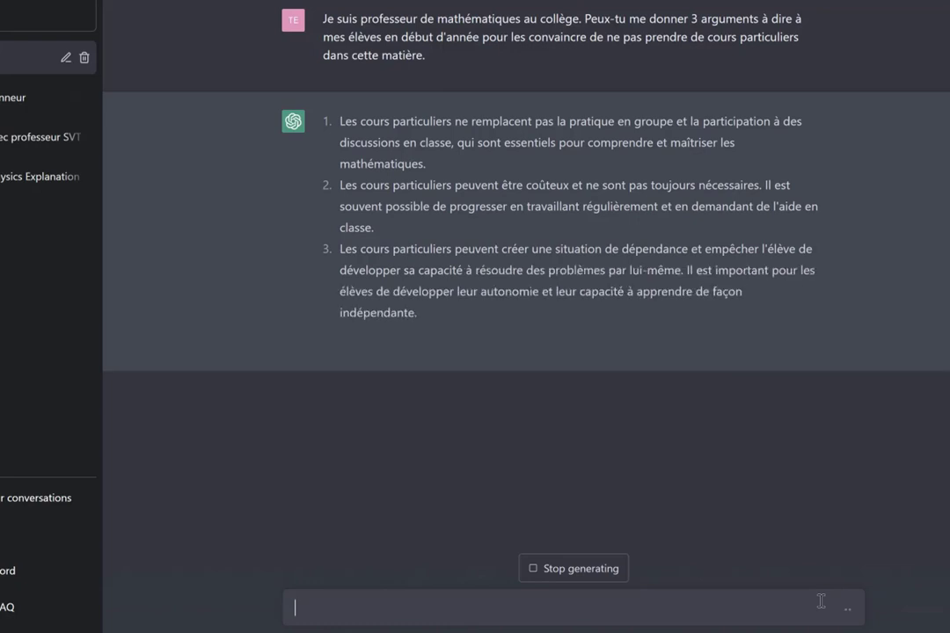
- Send the follow-up "Peux-tu insister sur le fait que cela leur sera préjudiciable pour eux-mêmes ?" about private lessons
text(Peux-tu insister sur le fait que cela leur sera préjudiciable pour eux-mêmes)
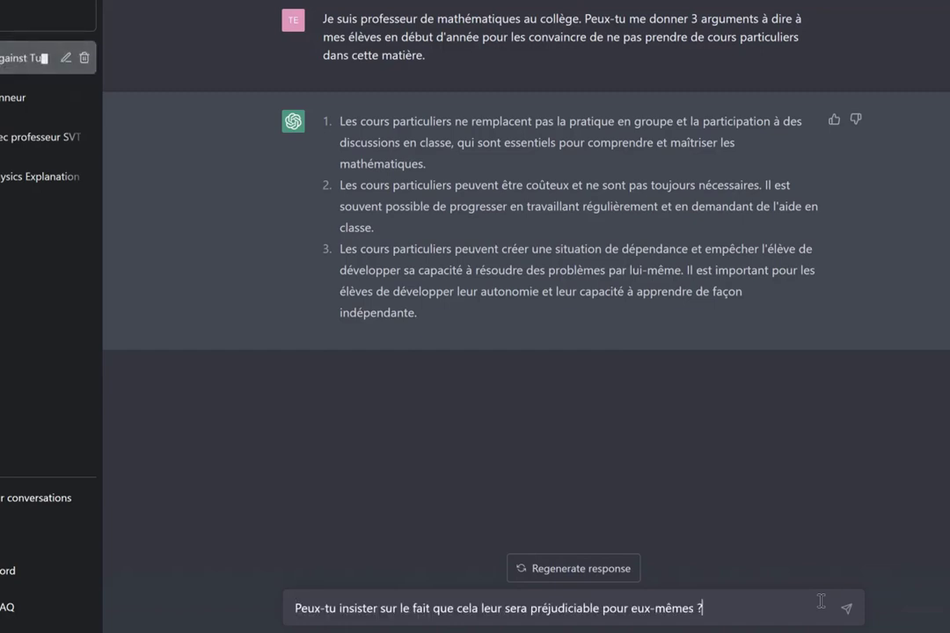
text(?)
key(Return)
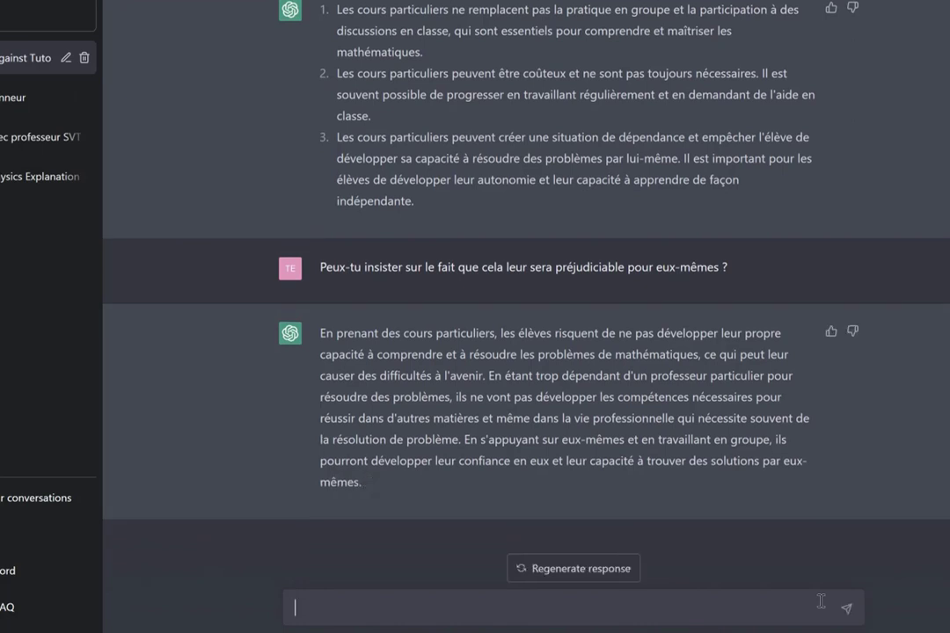
- Request a rewording of the arguments with "Peux-tu me le redire sur un ton très sarcastique ?"
text(Peux-tu me le redire sur u)
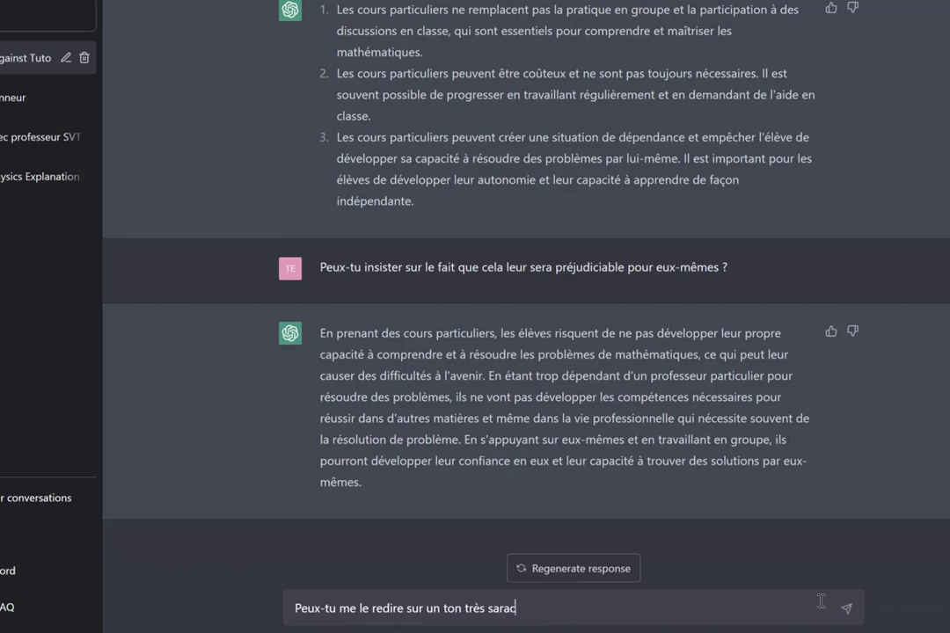
text(n ton très sarcastique ?)
key(Return)
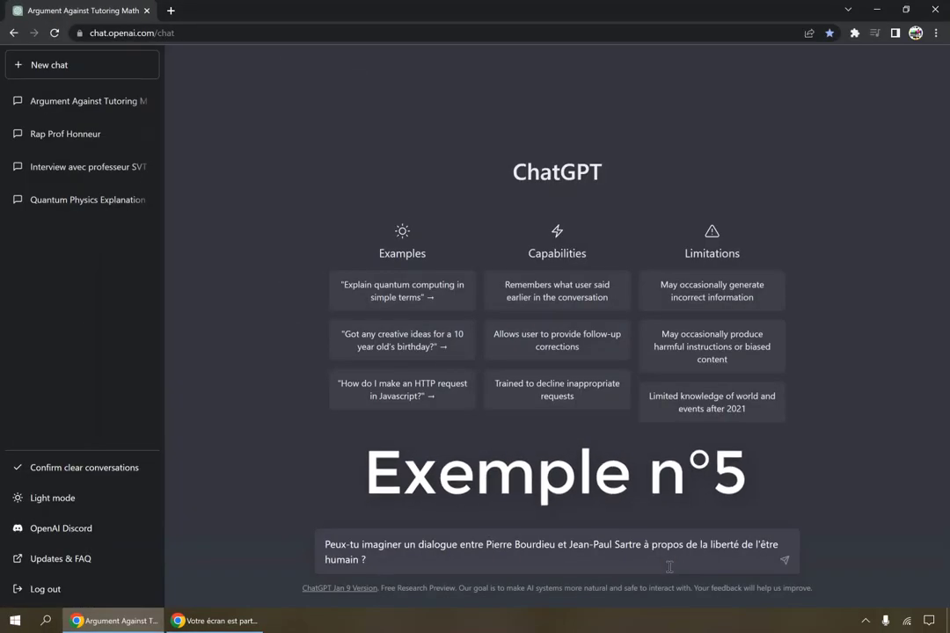
- Submit the prompts for a Pierre Bourdieu and Jean-Paul Sartre dialogue on human freedom and for a QCM on the guerre de sécession
key(Return)
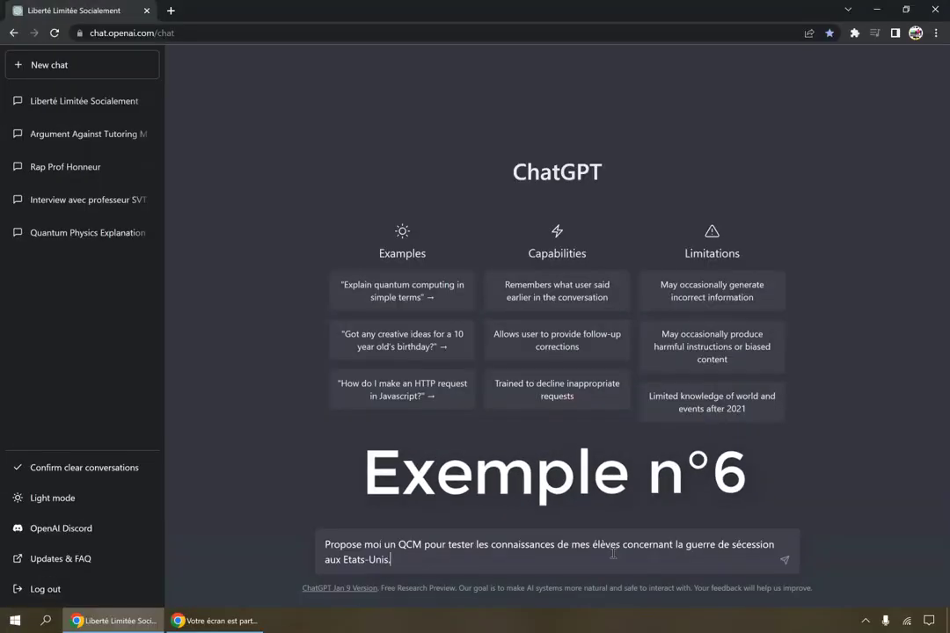
key(Return)
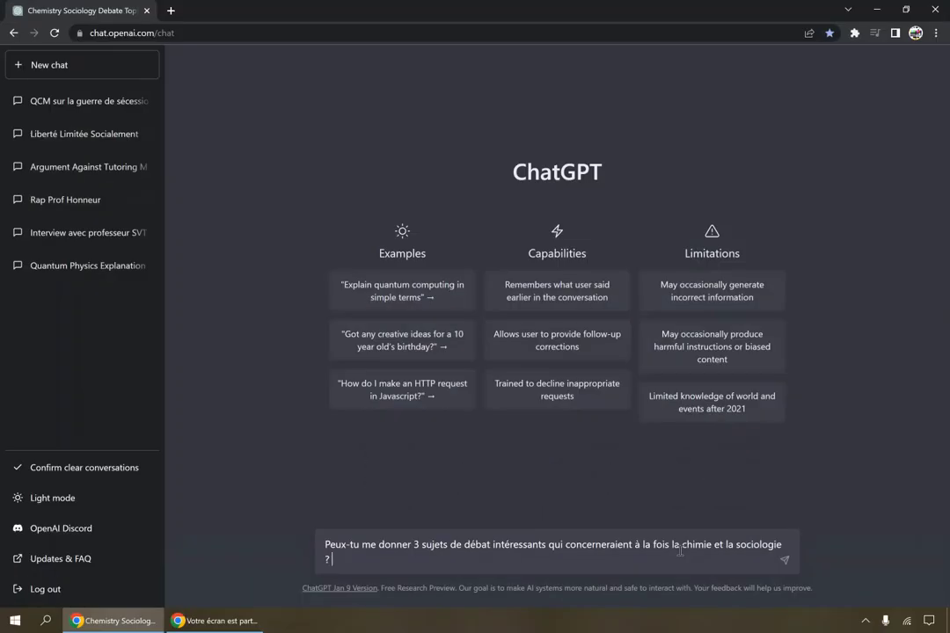
- Ask for 3 debate subjects combining chimie and sociologie, and follow up with "Peux-tu développer le troisième point ?"
key(Return)
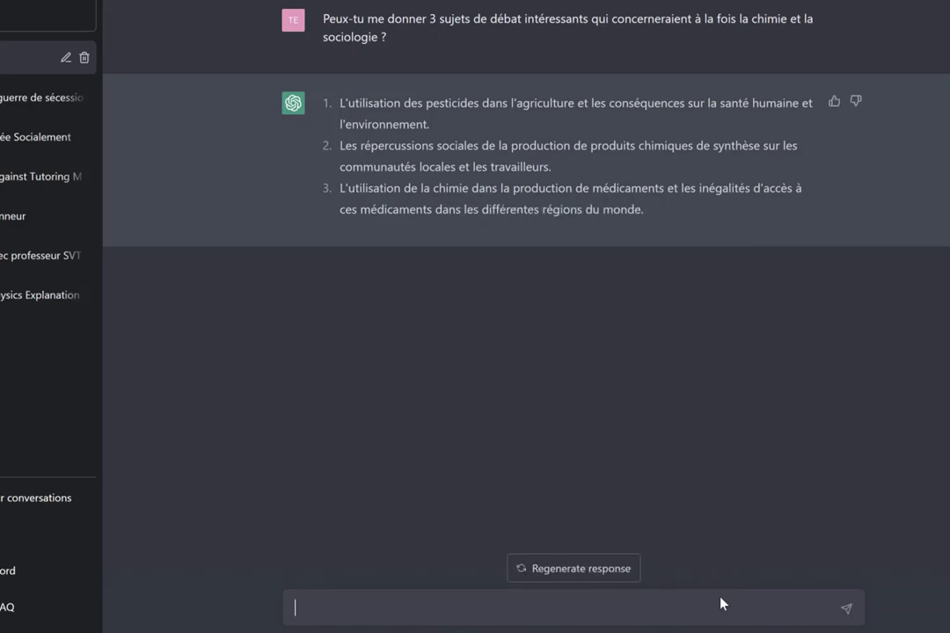
text(Peux-tu développer )
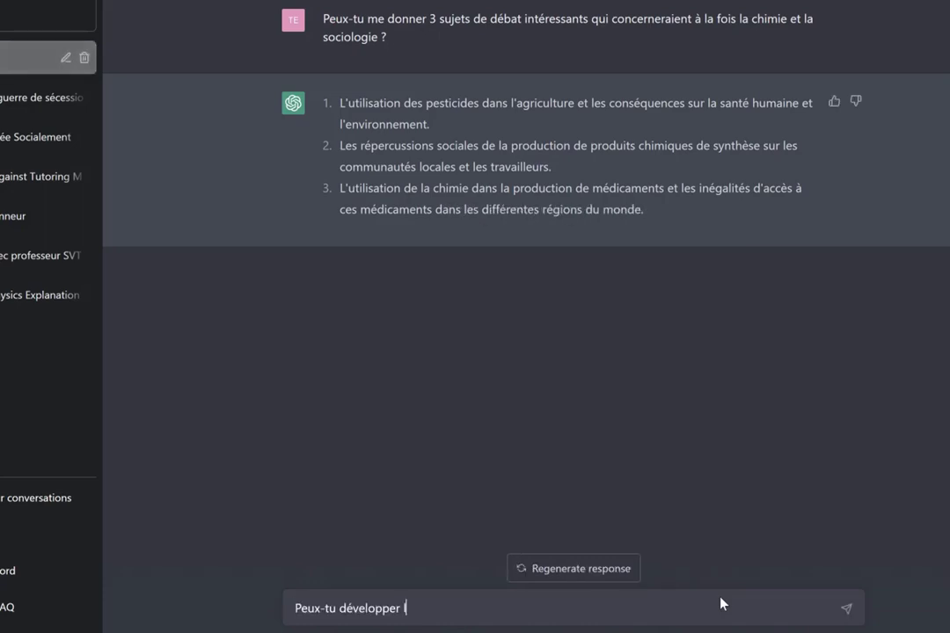
text(le troisième point )
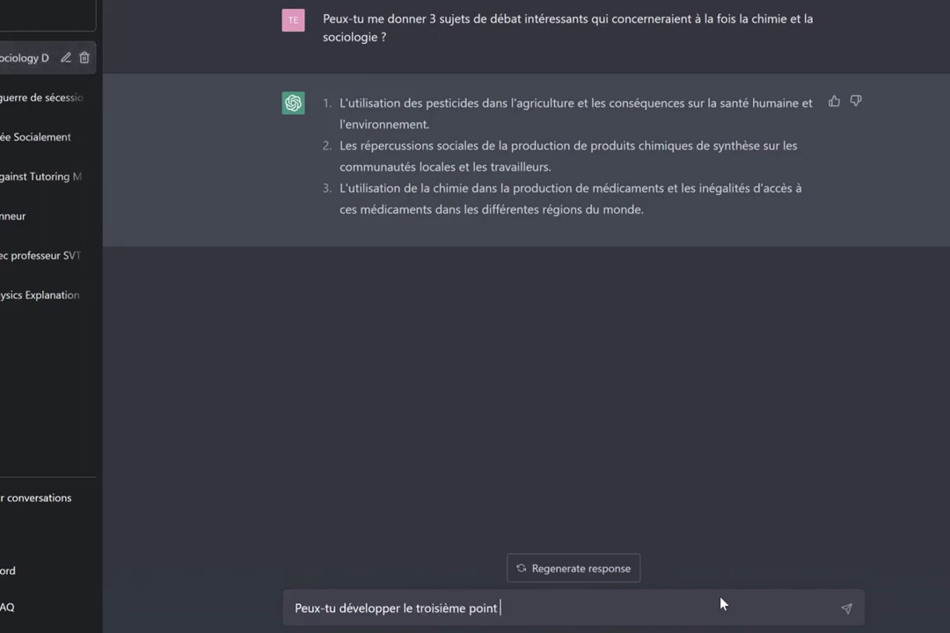
text(?)
key(Return)
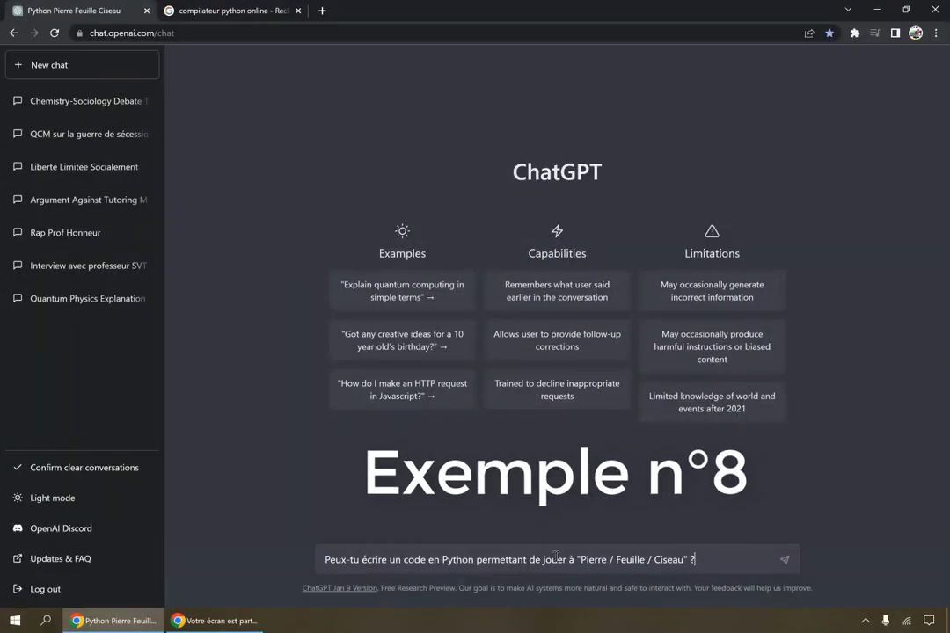
- Request Python code for playing "Pierre / Feuille / Ciseau" and copy the generated code
key(Return)
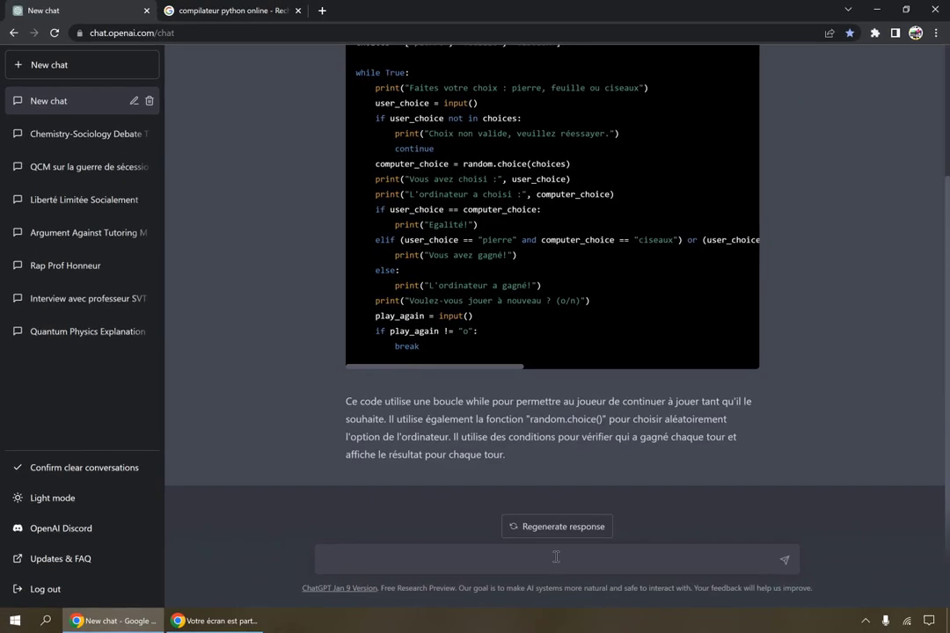
drag(422, 348, 353, 183)
key(ctrl+c)
- Switch to the Programiz online Python compiler, replace the sample code in main.py with the copied game code, and run it
click(230, 10)
click(219, 195)
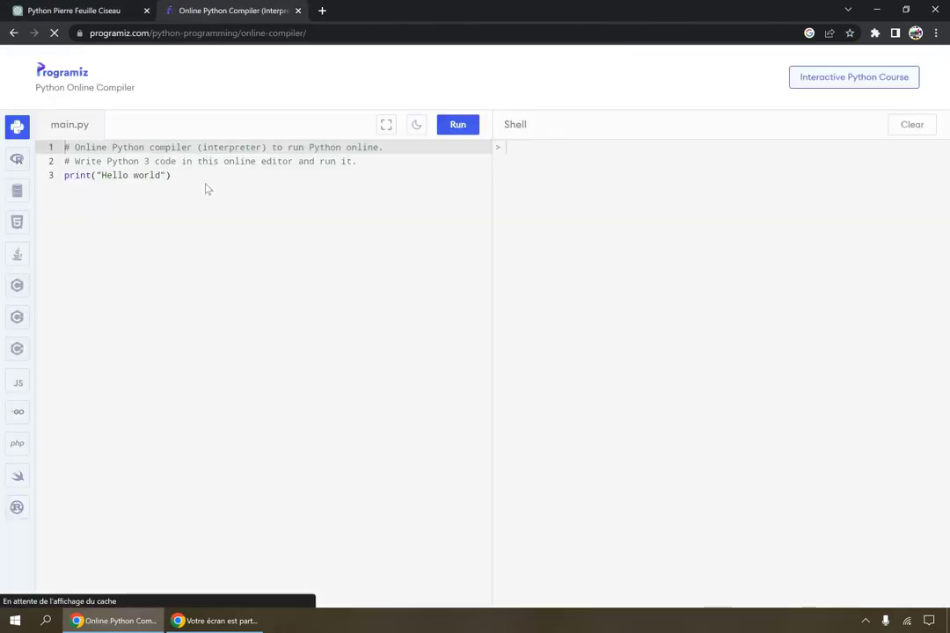
drag(206, 189, 41, 145)
key(ctrl+v)
click(457, 124)
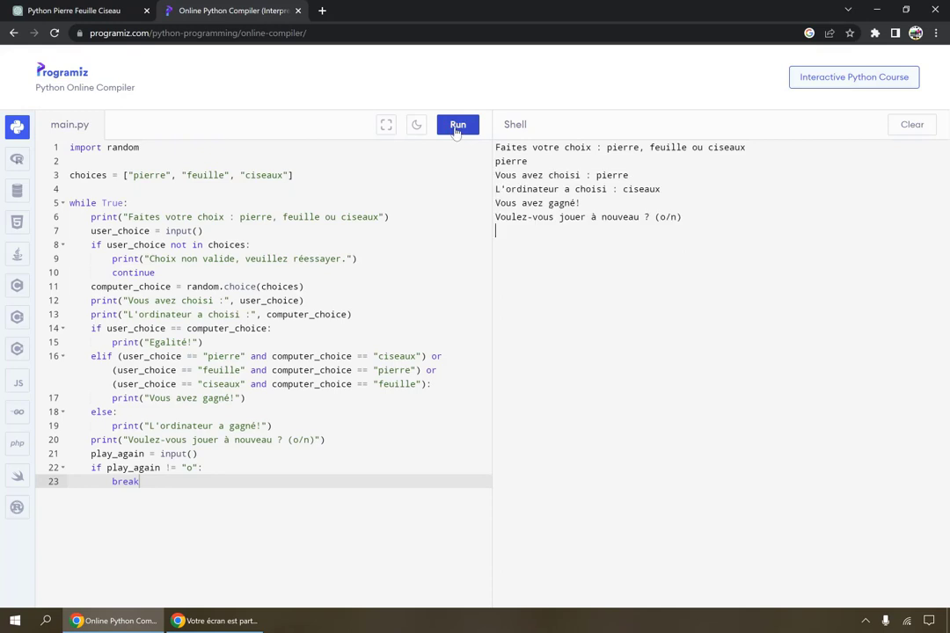
- Play the game in the shell with pierre, feuille and feuille, answering "o" to play again
key(Return)
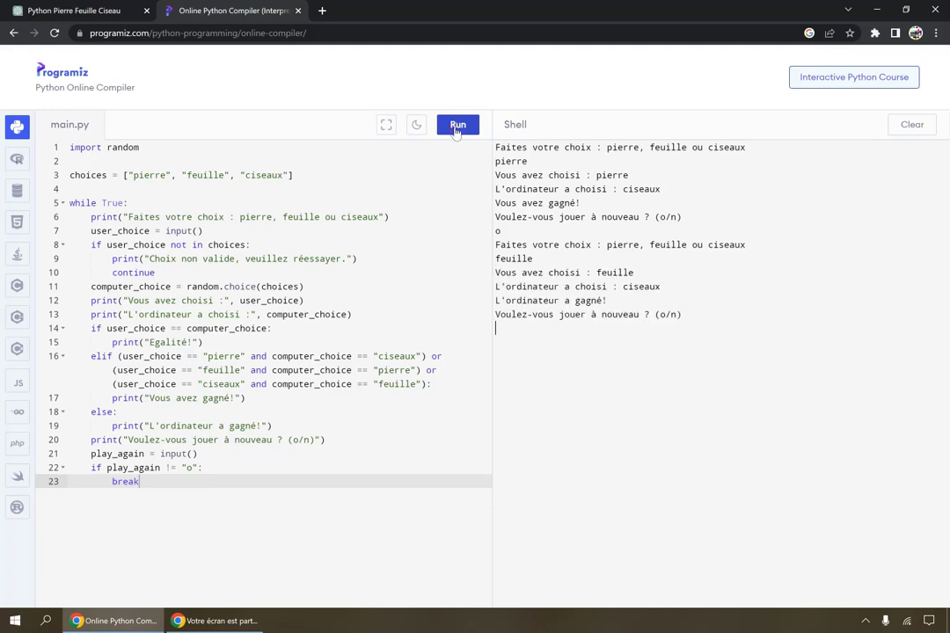
text(o)
key(Return)
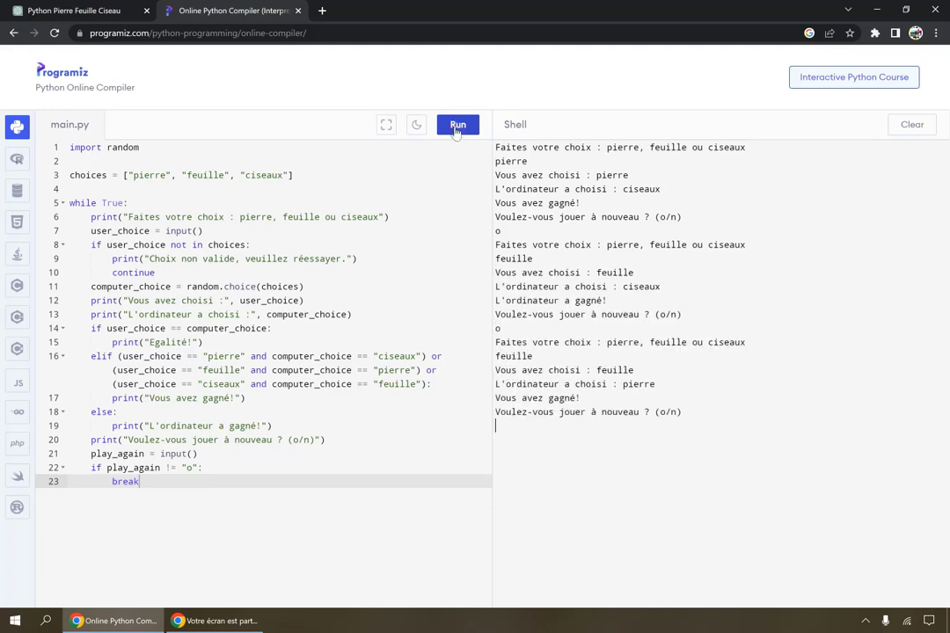
key(Return)
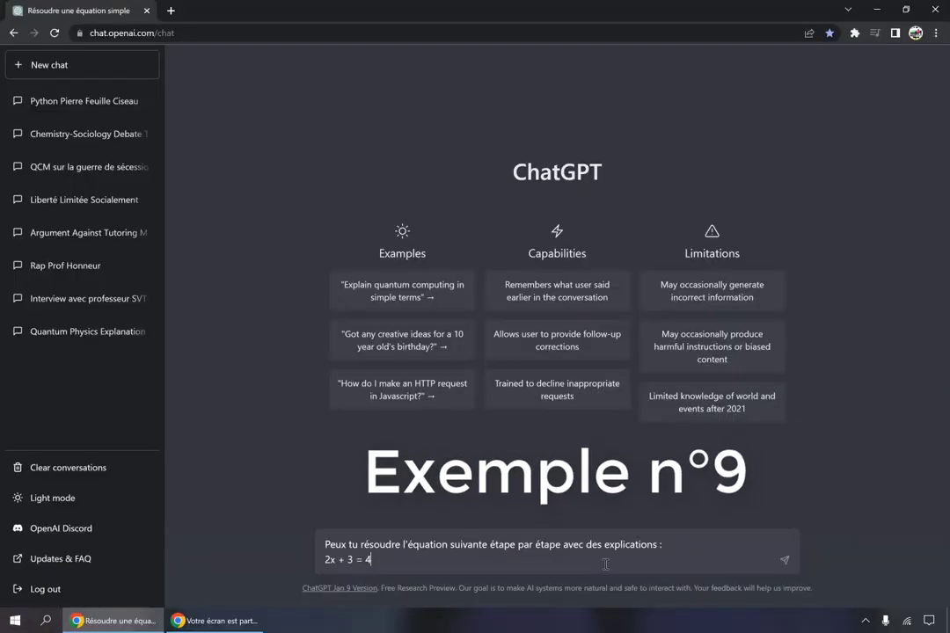
- Submit the prompt in ChatGPT to solve the equation 2x + 3 = 4 step by step with explanations
key(Return)
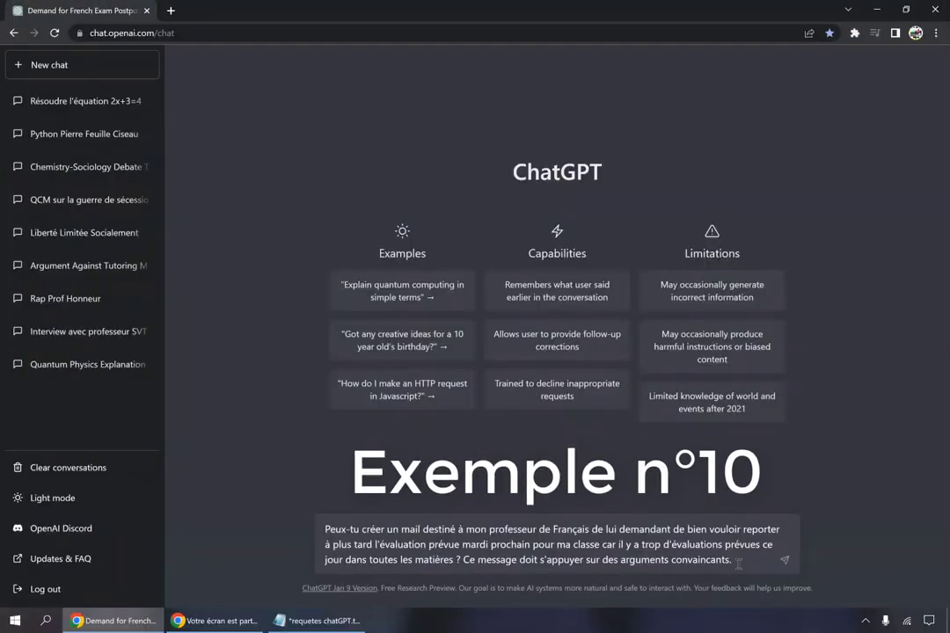
- Request an email asking the French teacher to postpone Tuesday's evaluation, and follow up with "Peux-tu écrire ce message comme le ferait Albert Camus ?"
key(Return)
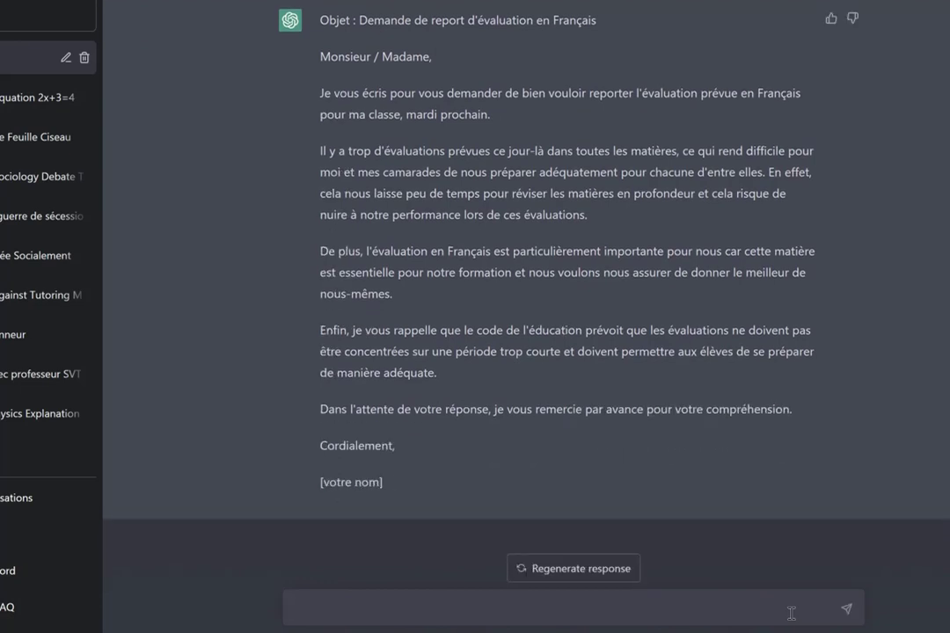
text(Peux-tu écrire ce message comme le ferait Albert Camus ?)
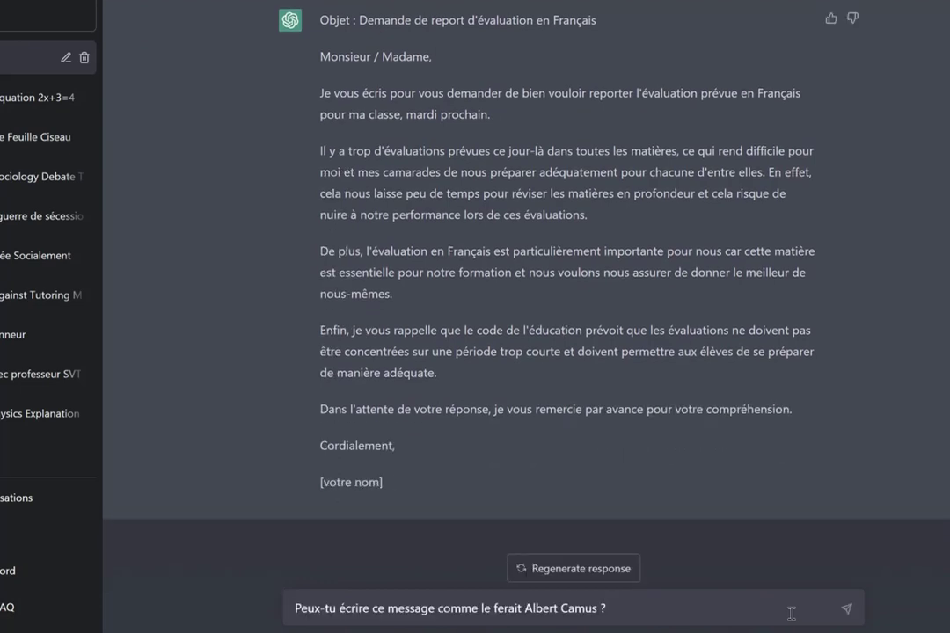
key(Return)
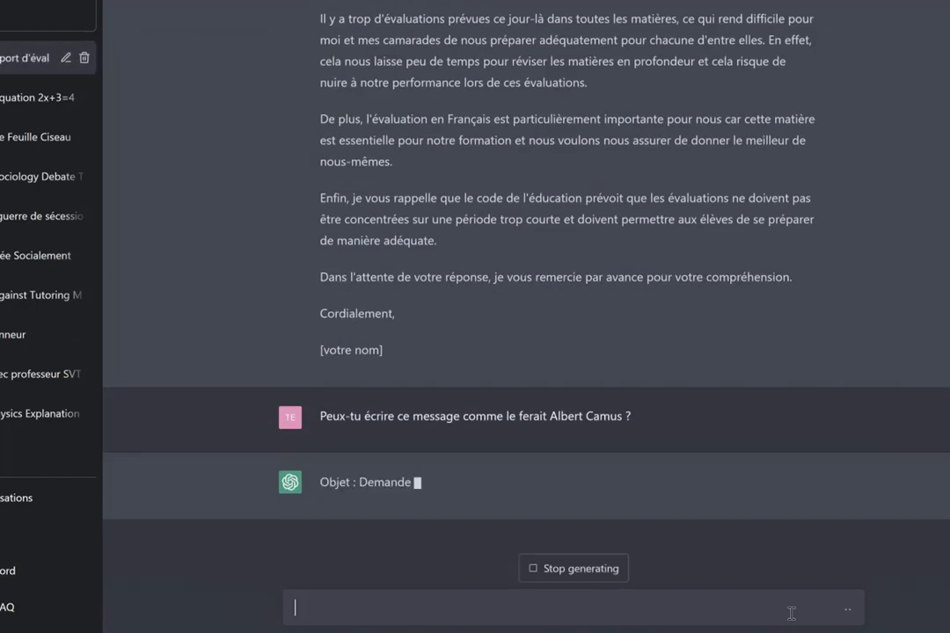